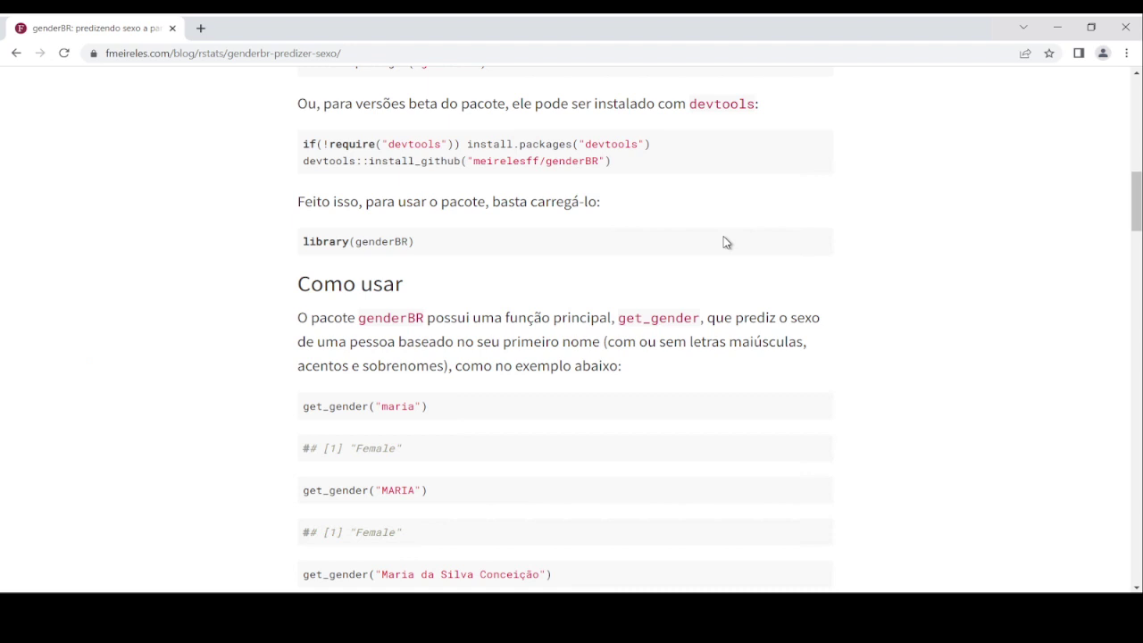
- Examine the genderBR article's introduction, installation commands and get_gender usage examples
scroll(725, 237, "up", 10)
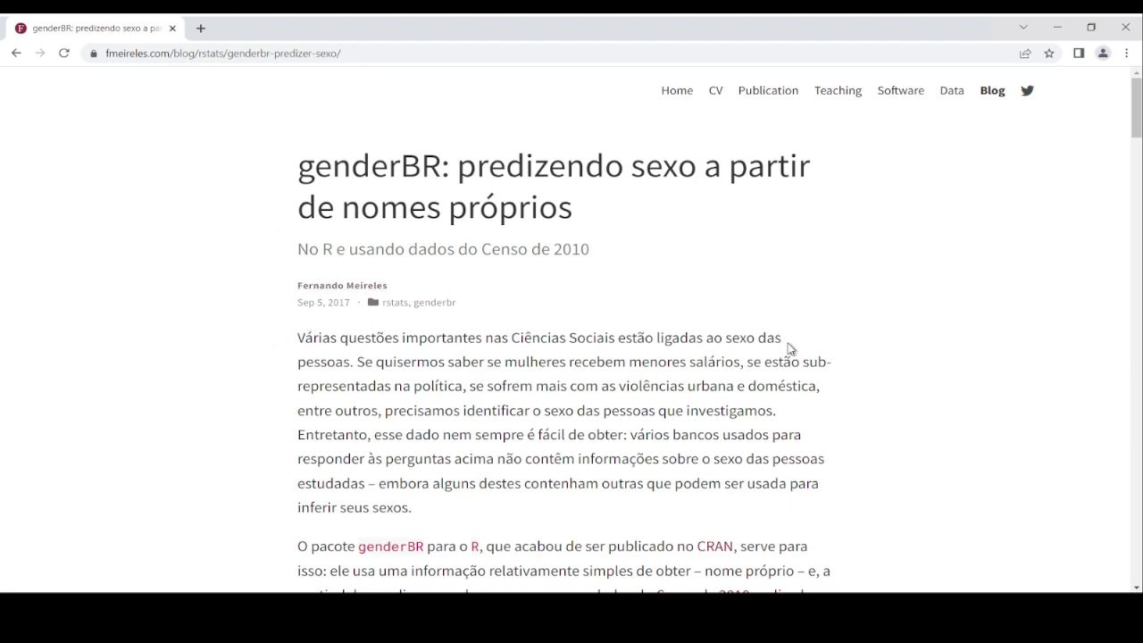
scroll(642, 339, "down", 3)
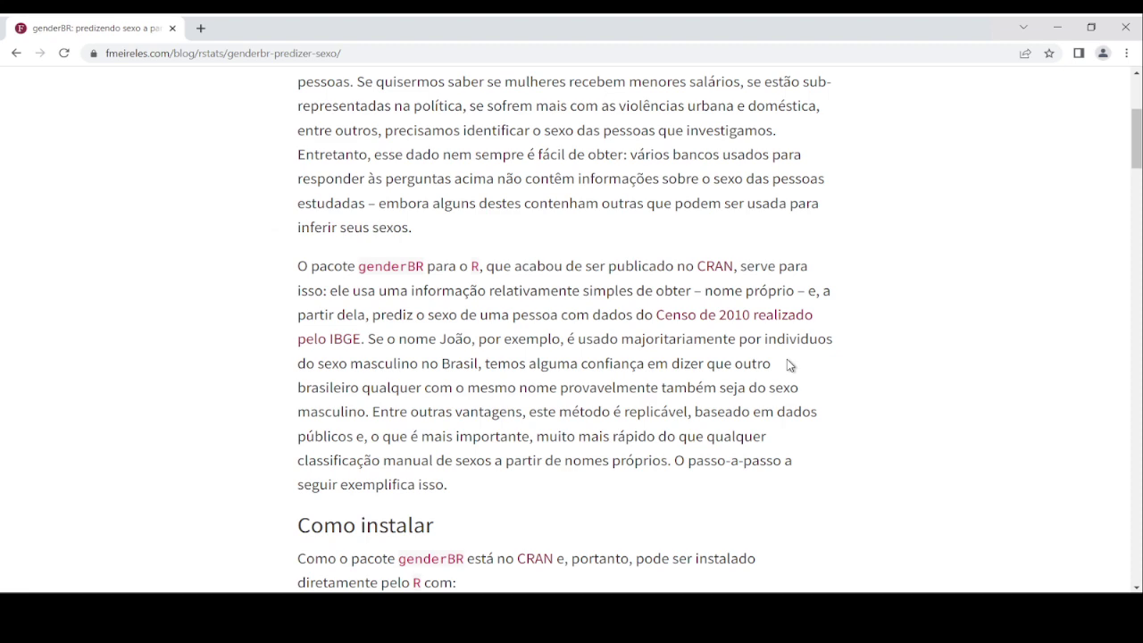
scroll(790, 348, "up", 3)
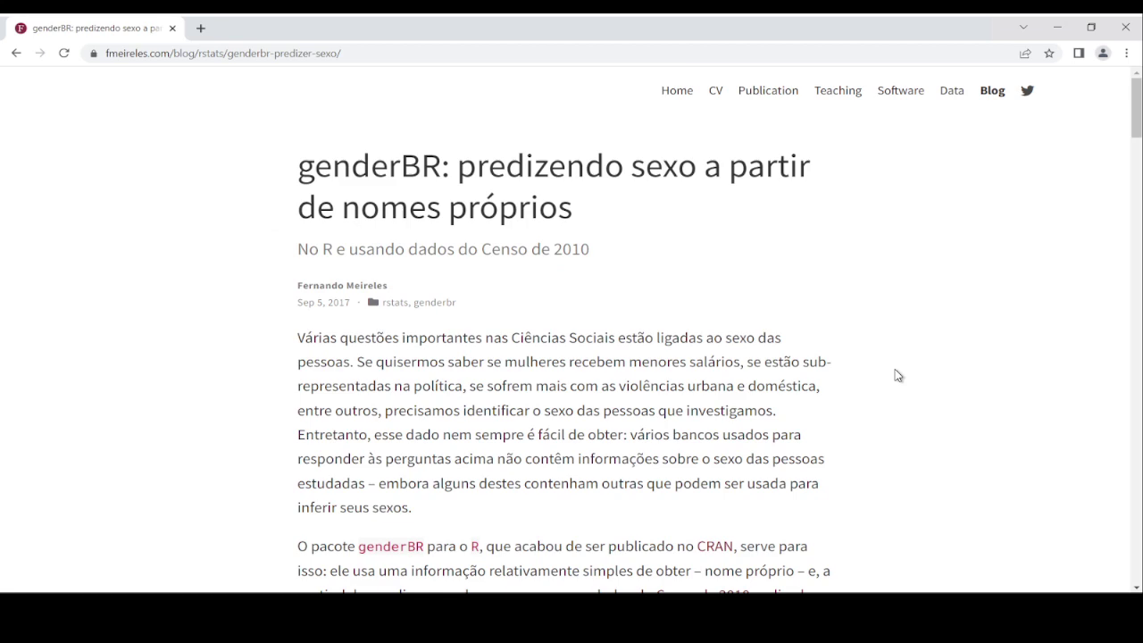
scroll(894, 375, "down", 8)
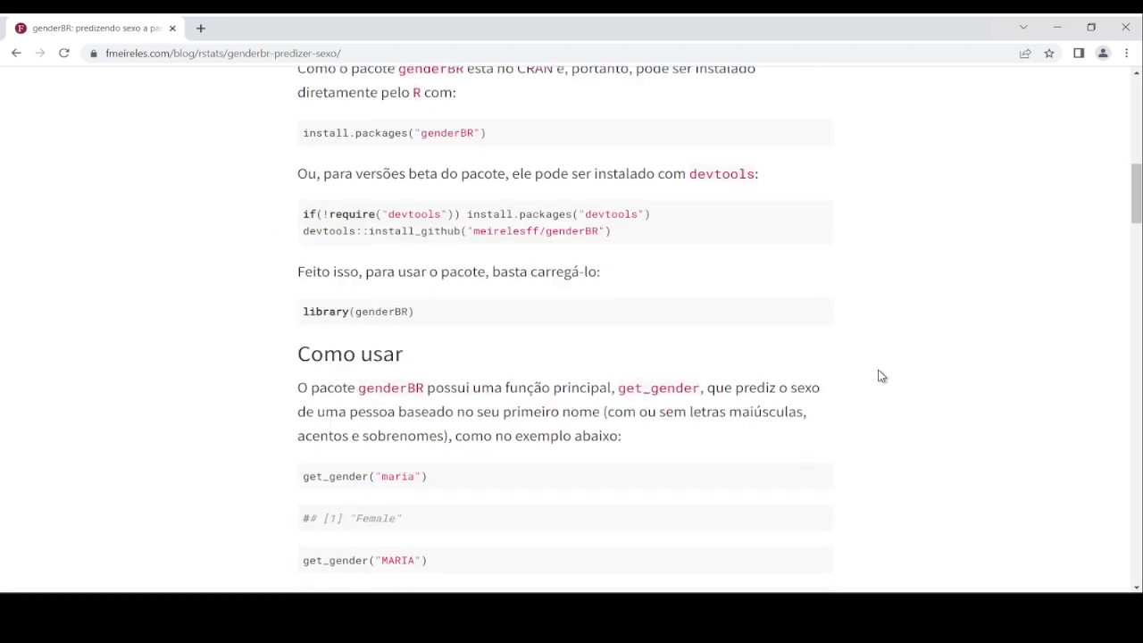
scroll(881, 376, "down", 1)
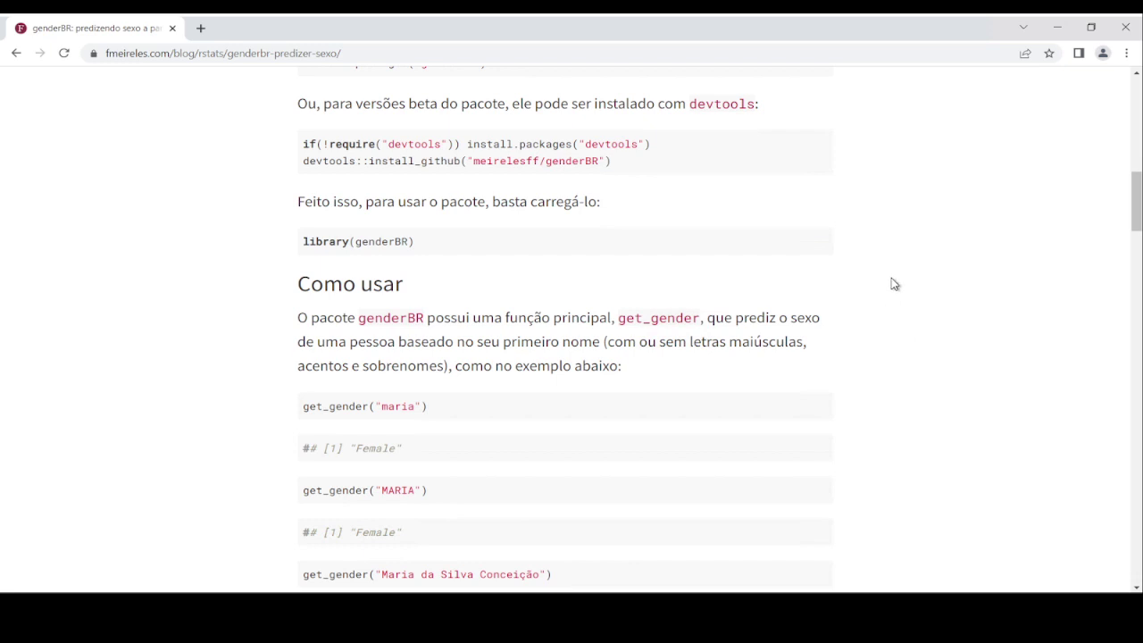
scroll(890, 290, "down", 1)
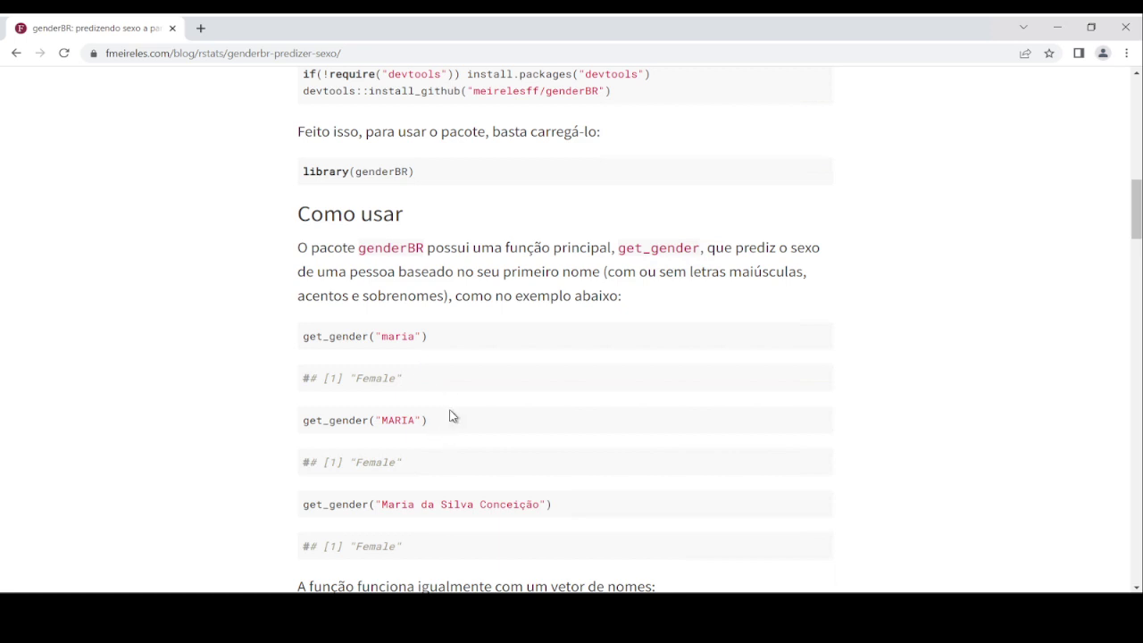
scroll(451, 416, "down", 3)
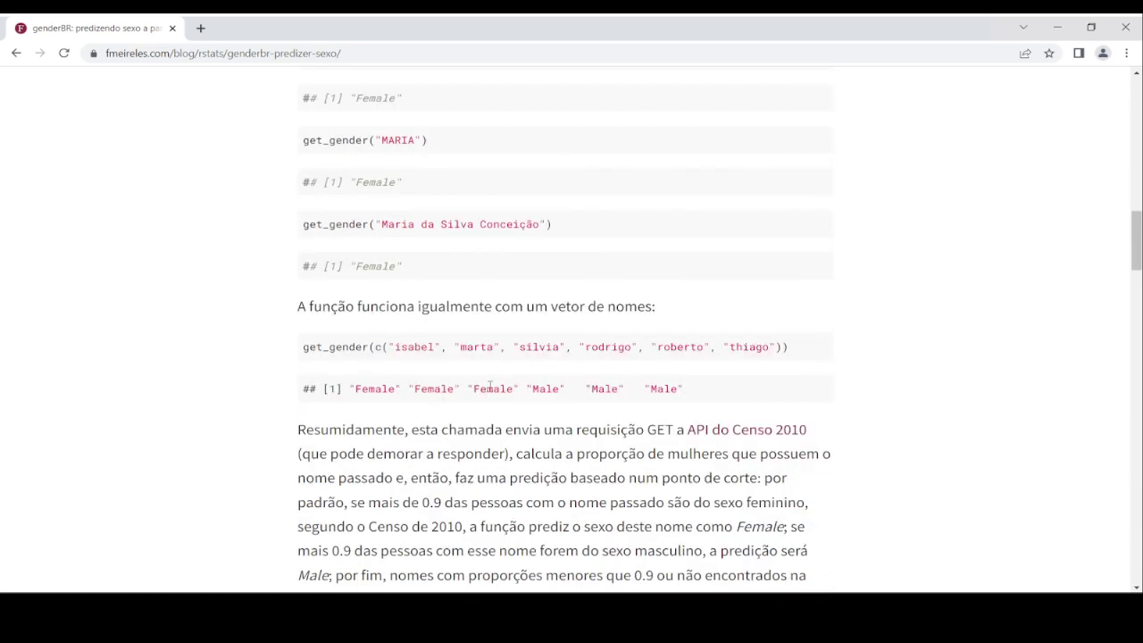
scroll(720, 369, "up", 3)
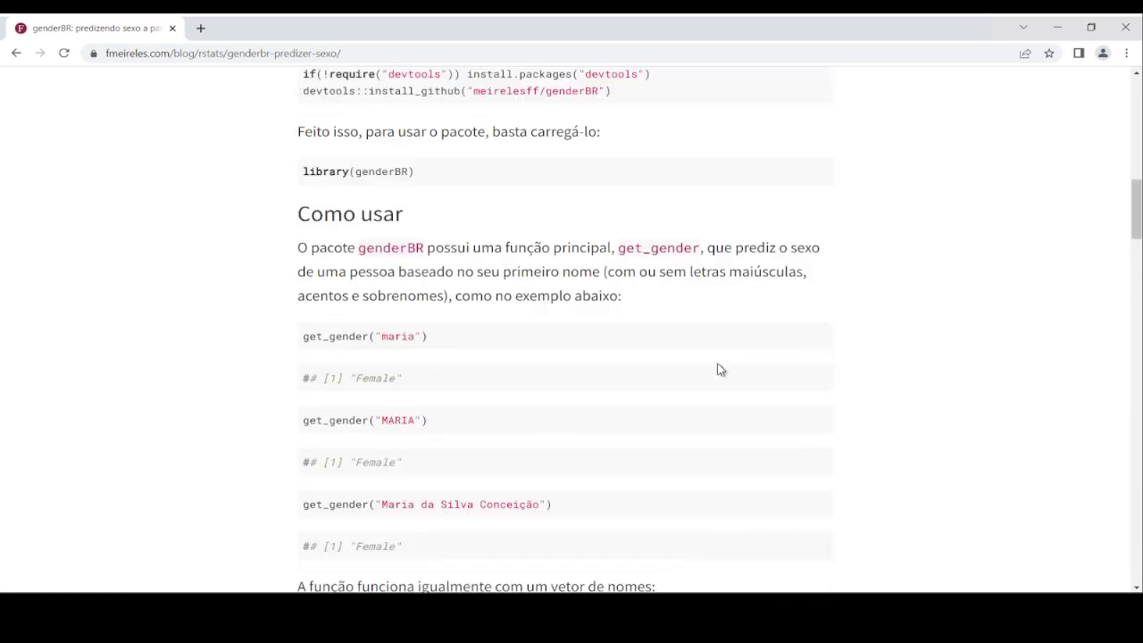
scroll(742, 359, "up", 4)
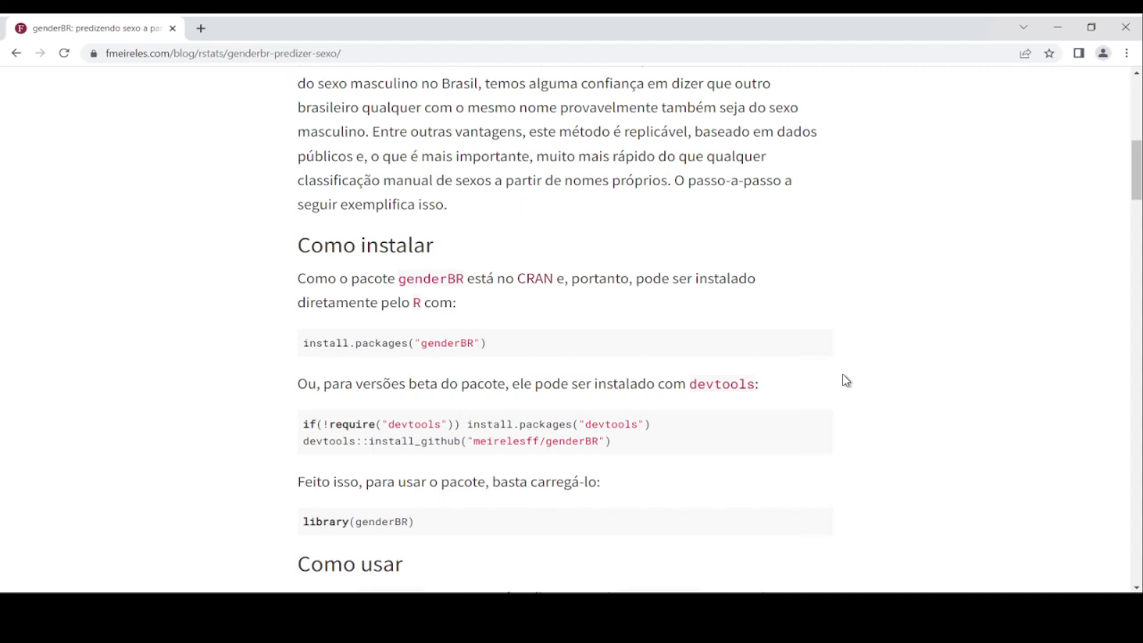
scroll(846, 380, "up", 6)
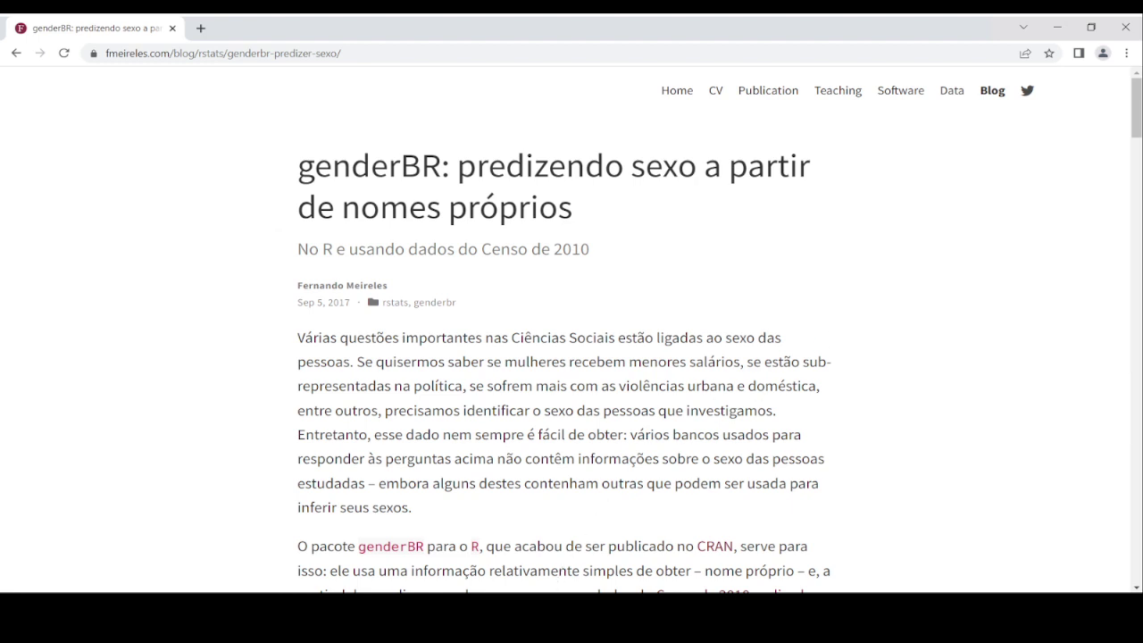
- Switch to Spoon and review the field definitions of the Microsoft Excel input step
key("alt+Tab")
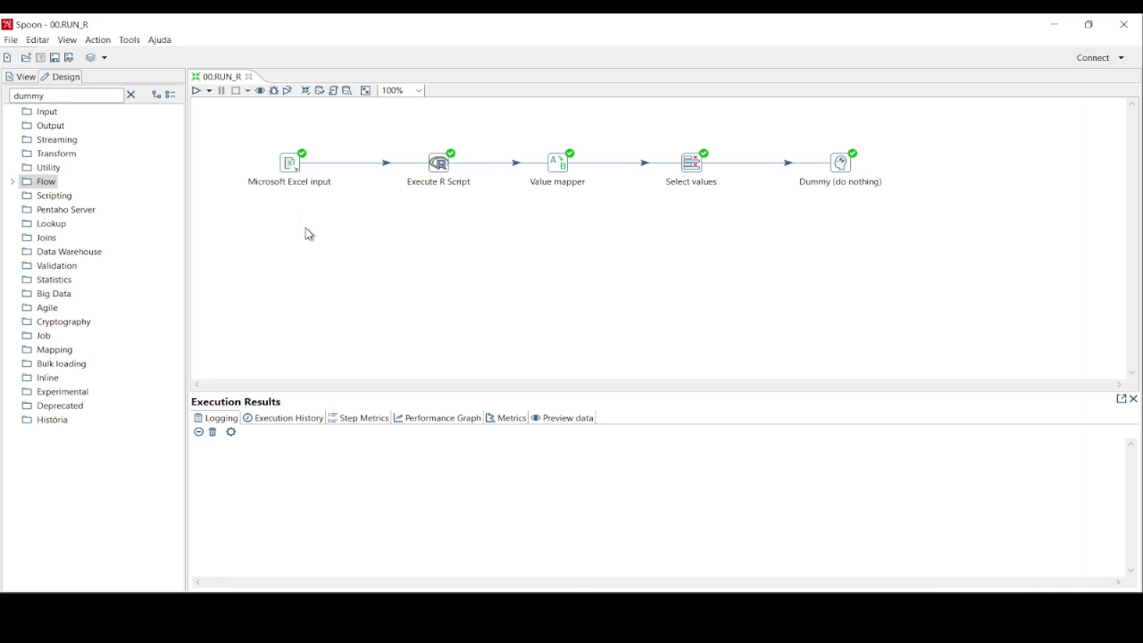
double_click(290, 164)
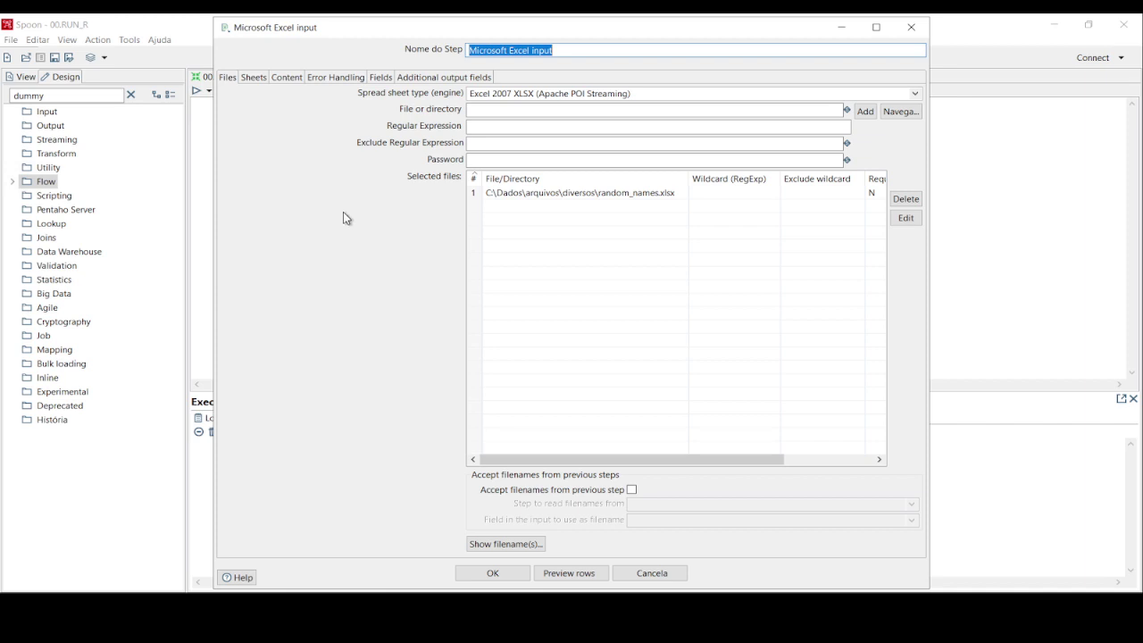
left_click(380, 79)
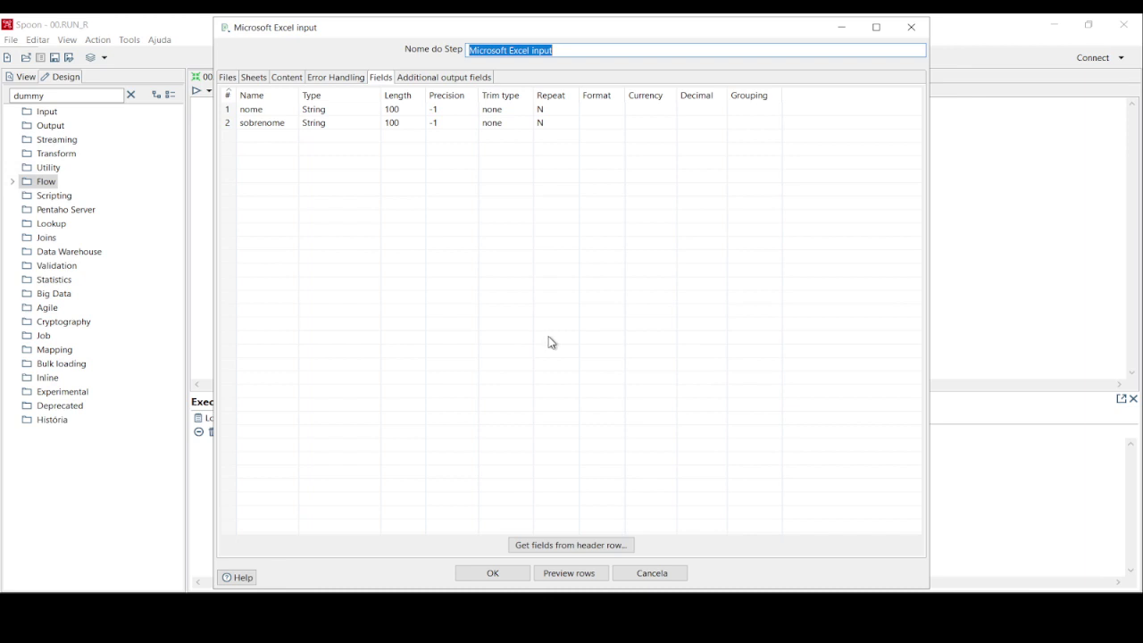
- Preview up to 1000 rows of the Excel input, look through the first names and surnames, and close the step's settings without changes
left_click(565, 576)
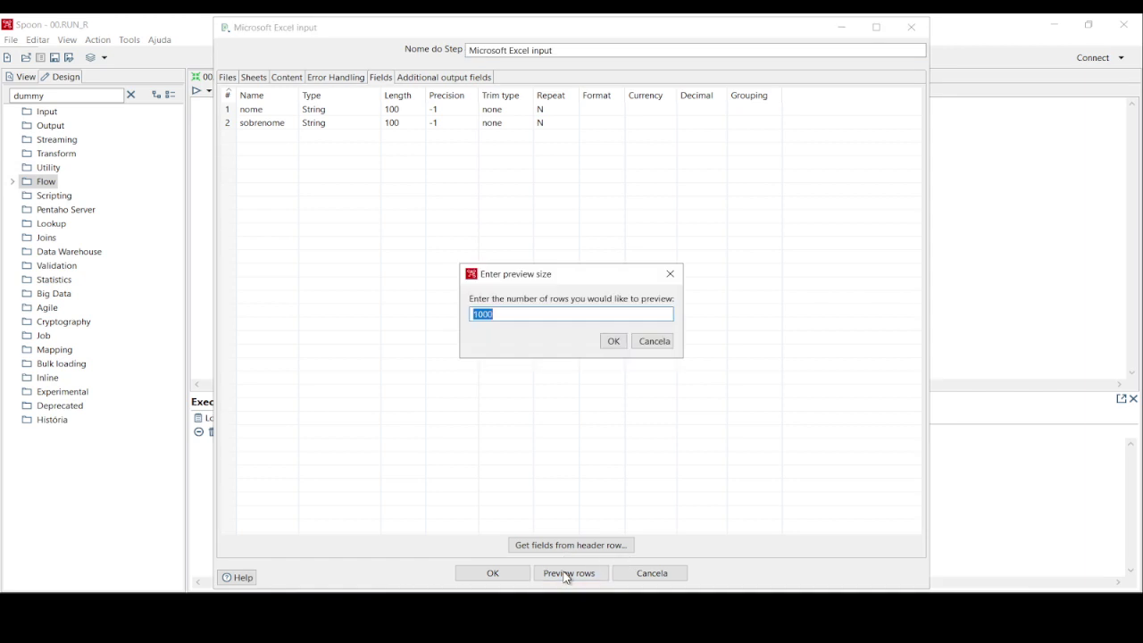
left_click(612, 343)
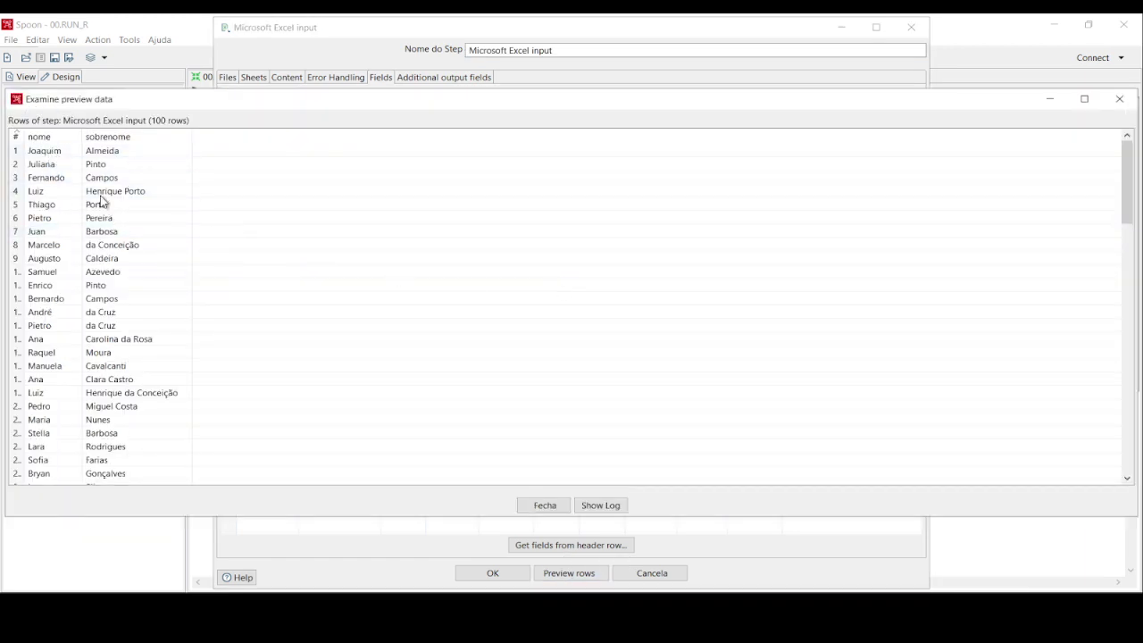
scroll(92, 268, "down", 5)
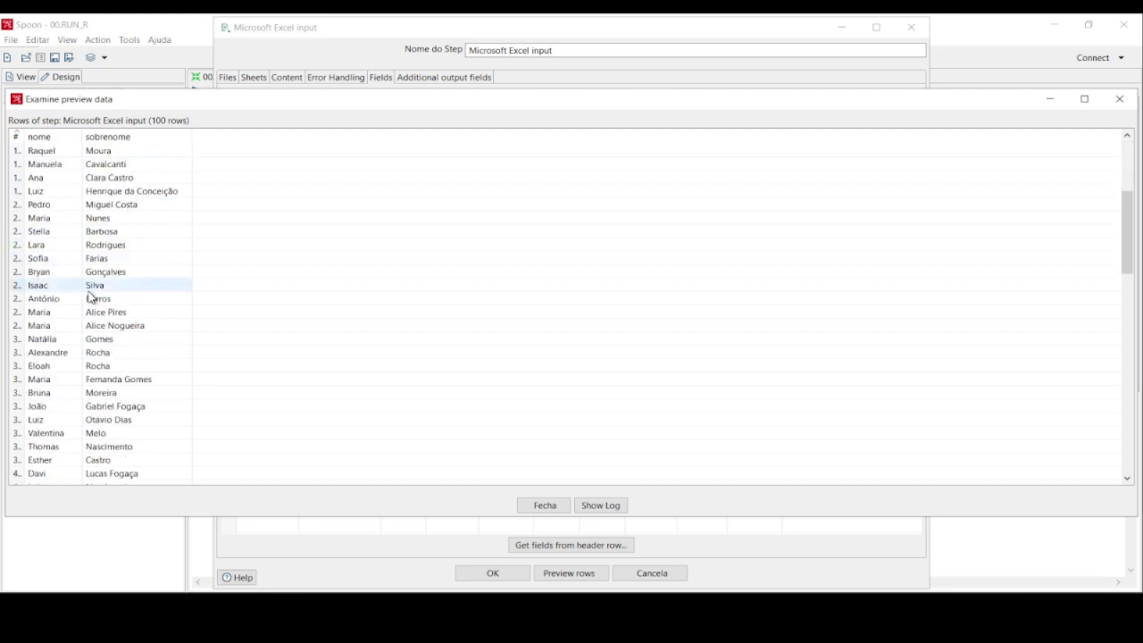
scroll(91, 267, "up", 5)
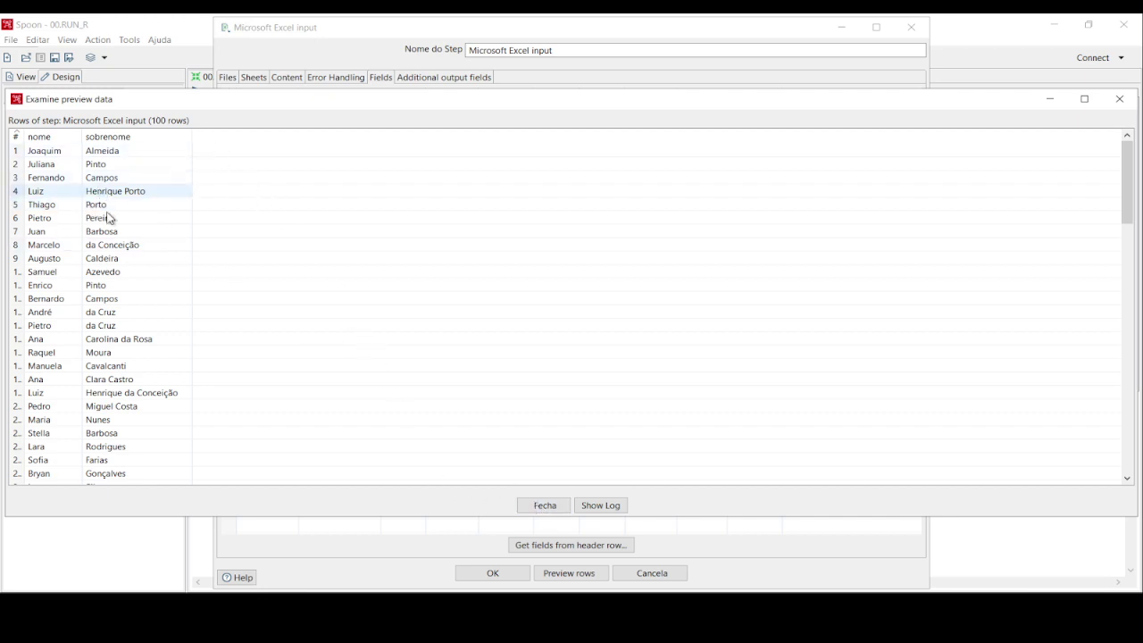
left_click(533, 509)
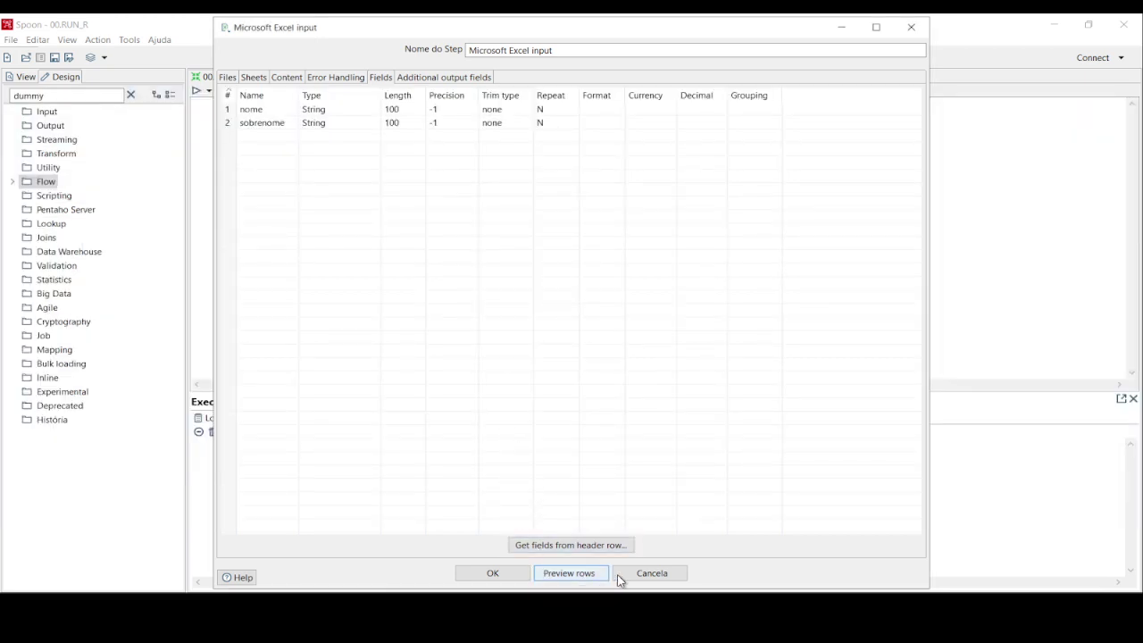
left_click(644, 576)
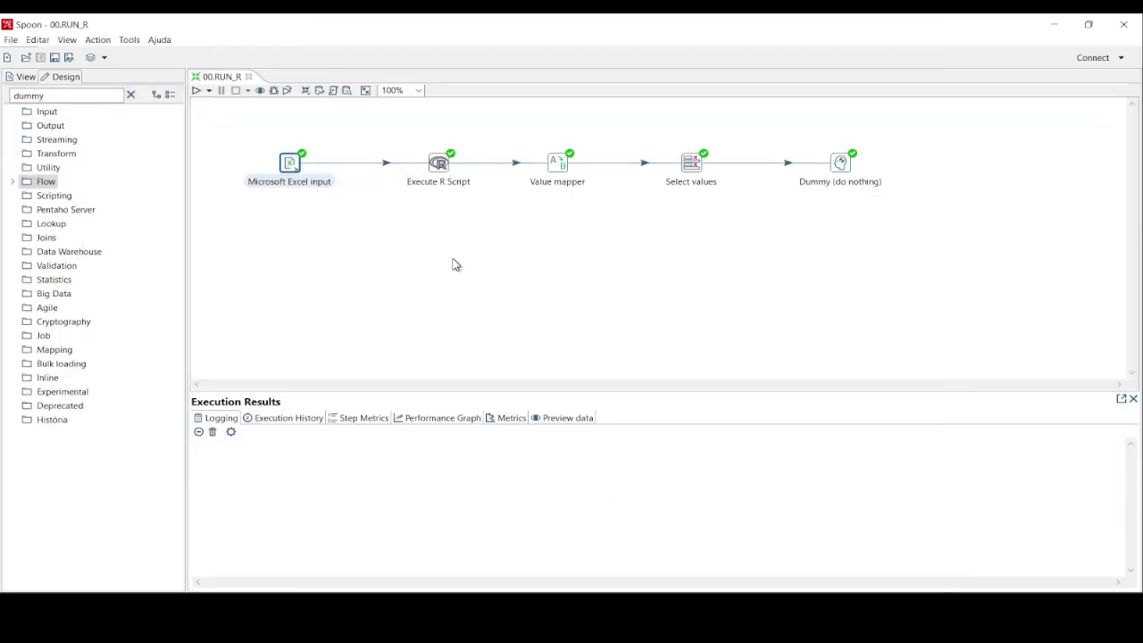
- Review the Execute R Script step's script path and input and output variables, and the Value mapper's mappings for the sexo field
double_click(438, 165)
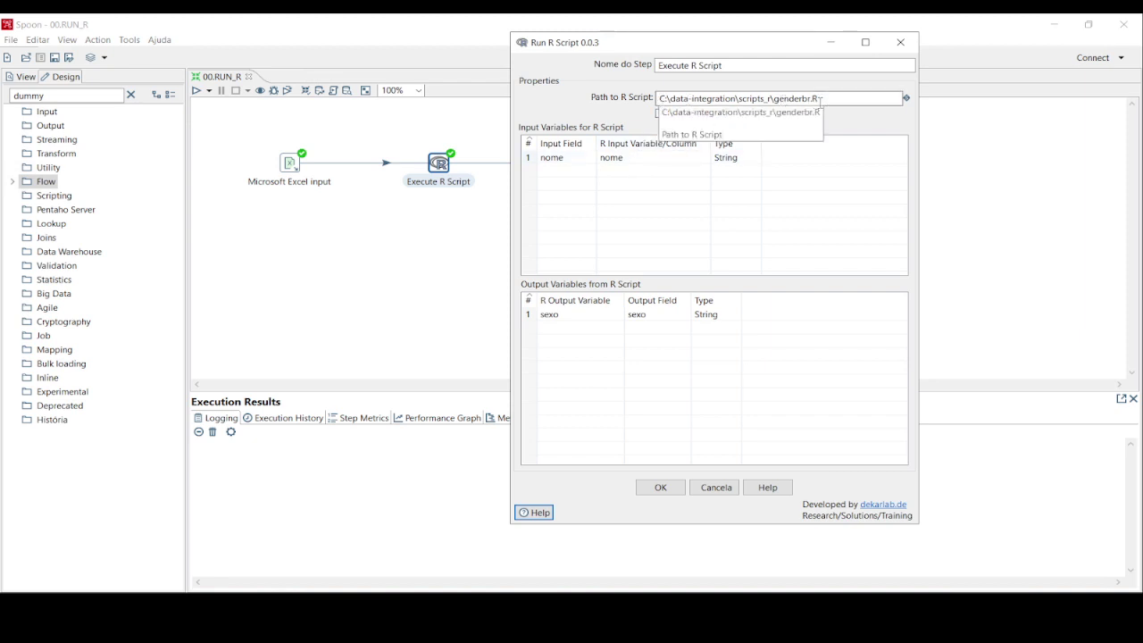
left_click(827, 98)
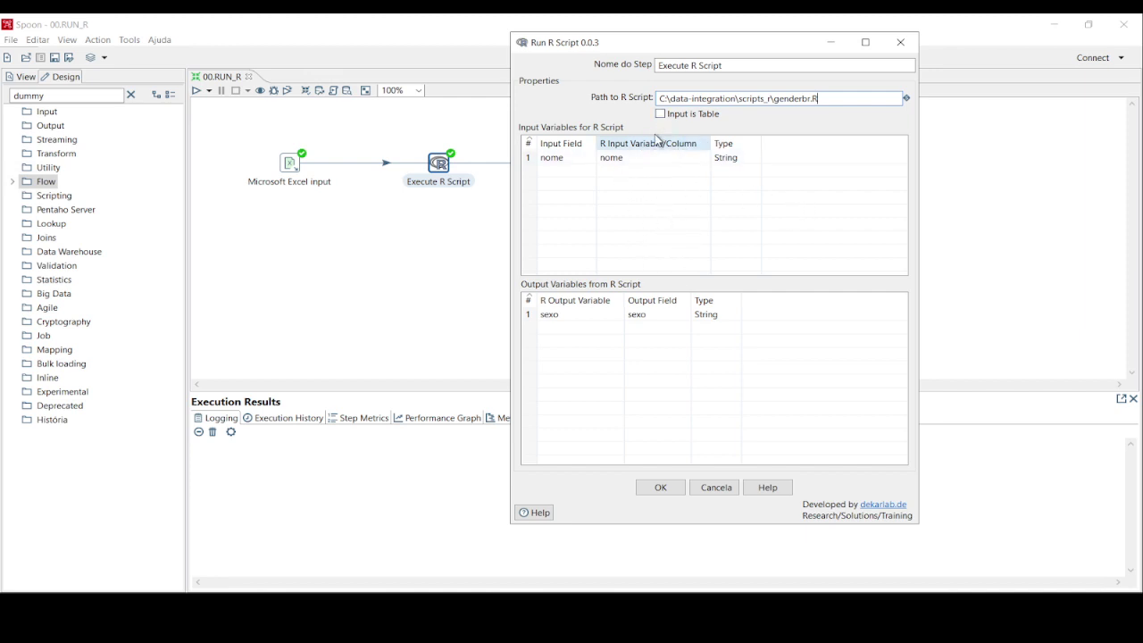
left_click(557, 162)
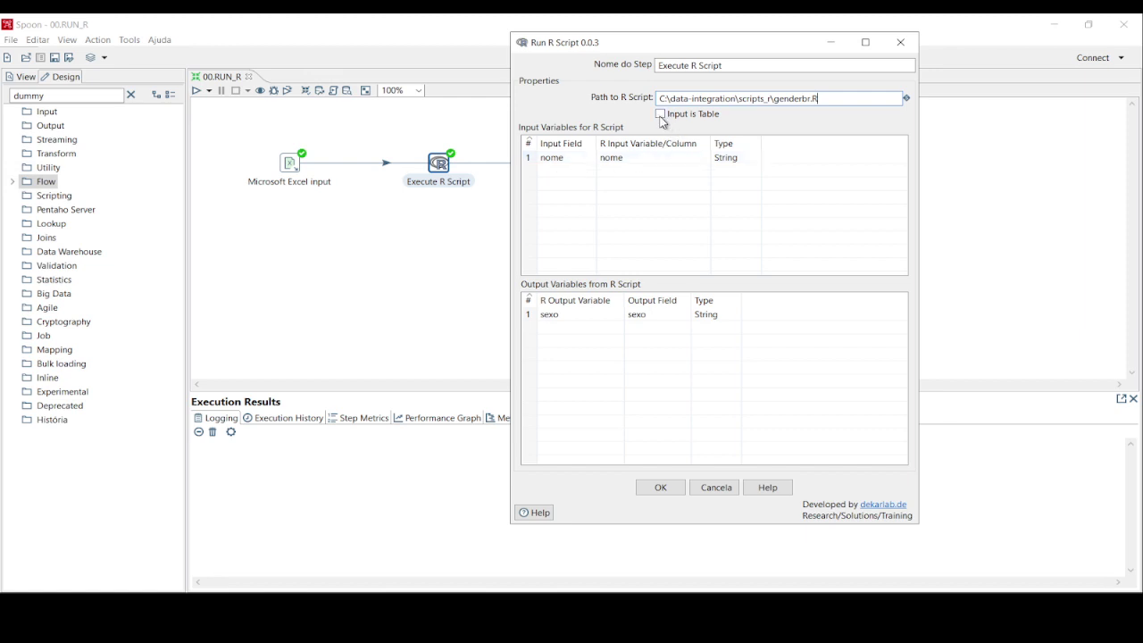
left_click(709, 494)
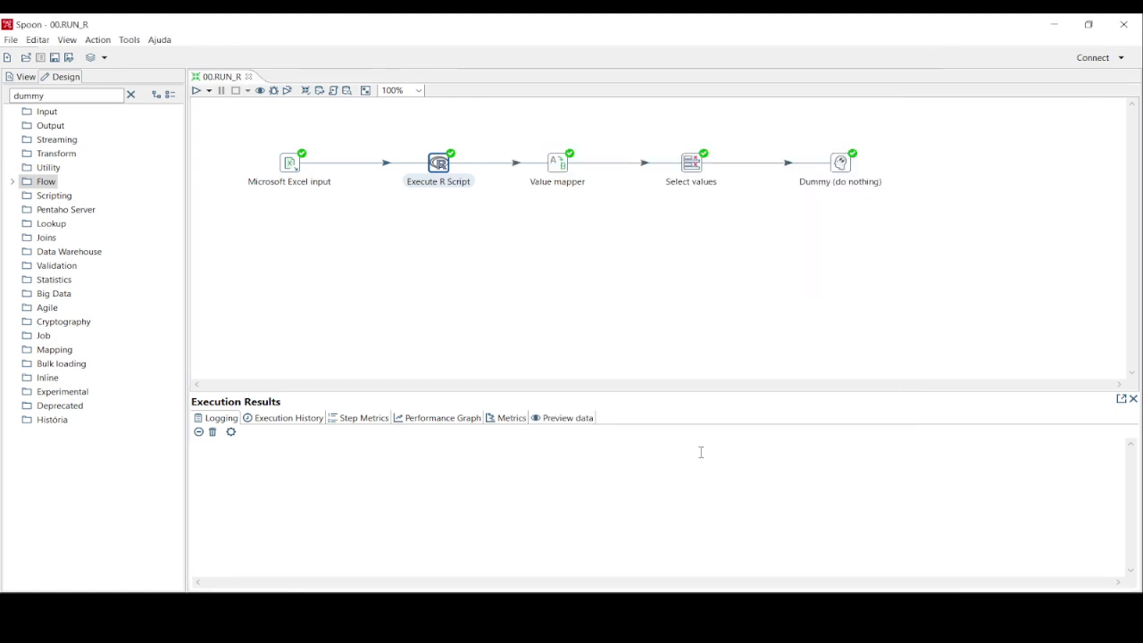
double_click(564, 165)
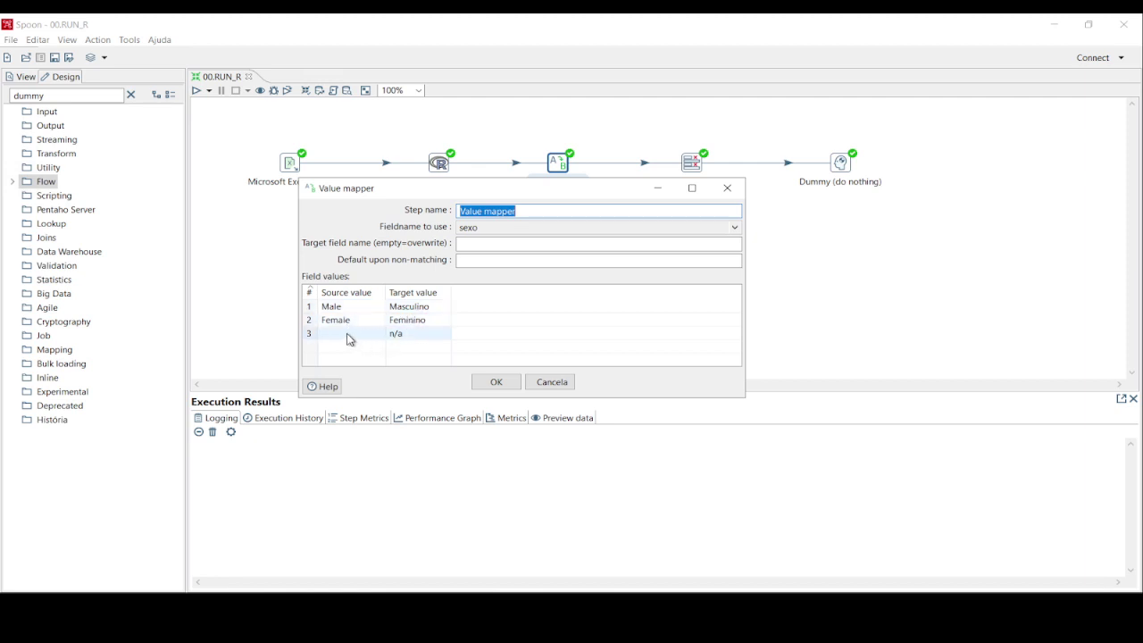
left_click(496, 381)
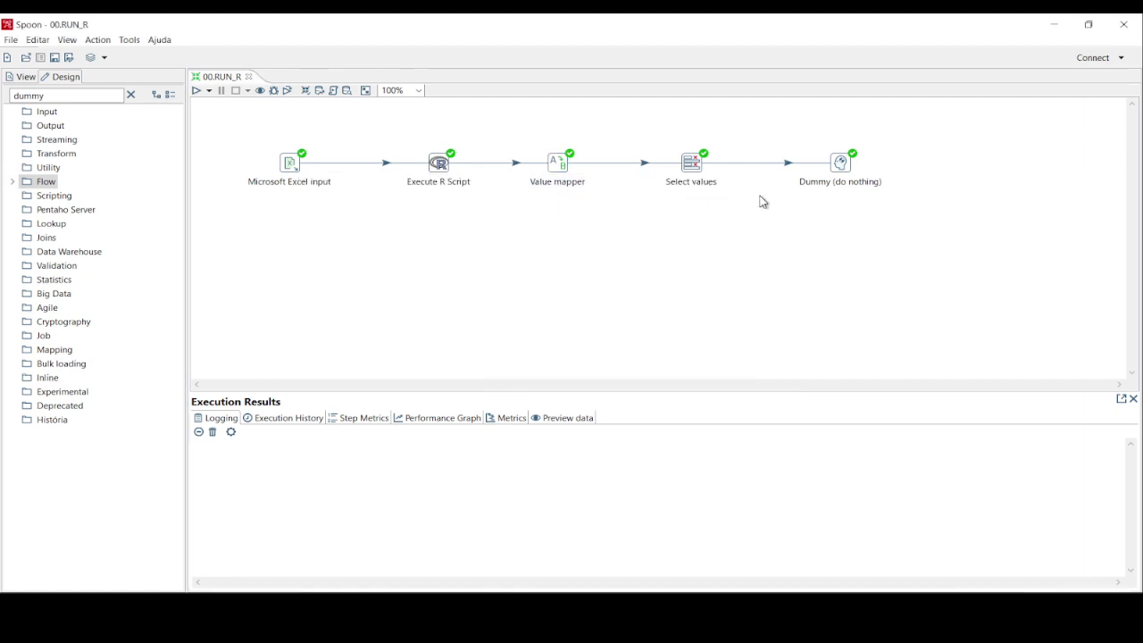
- Preview the output of the Dummy (do nothing) step, making the preview window narrower and placing it below the transformation flow
left_click(839, 170)
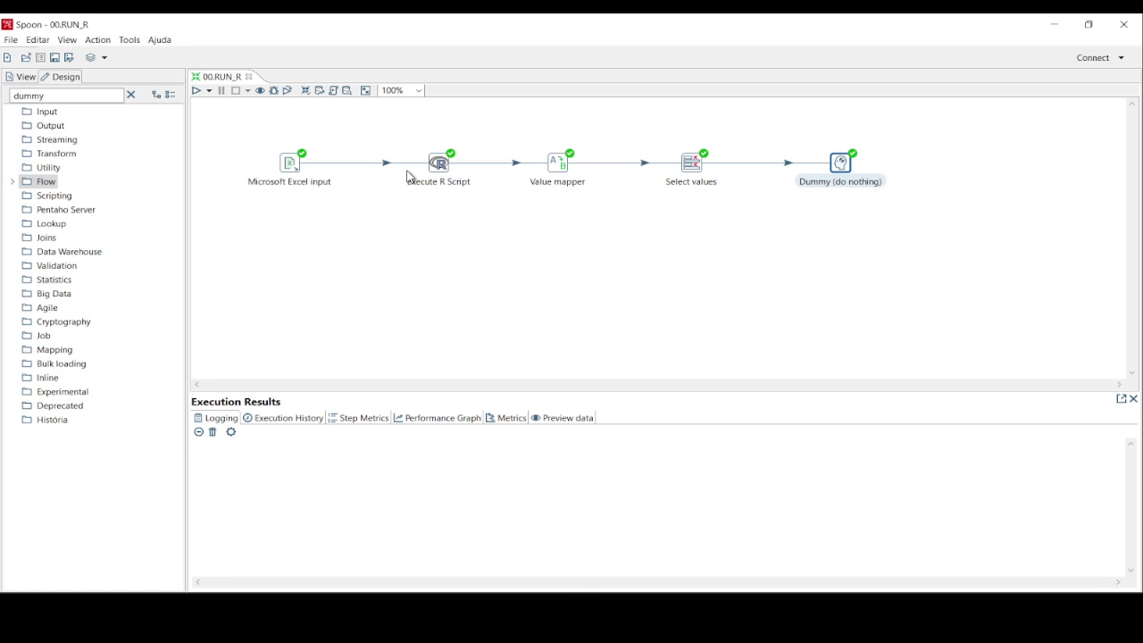
left_click(260, 91)
left_click(408, 480)
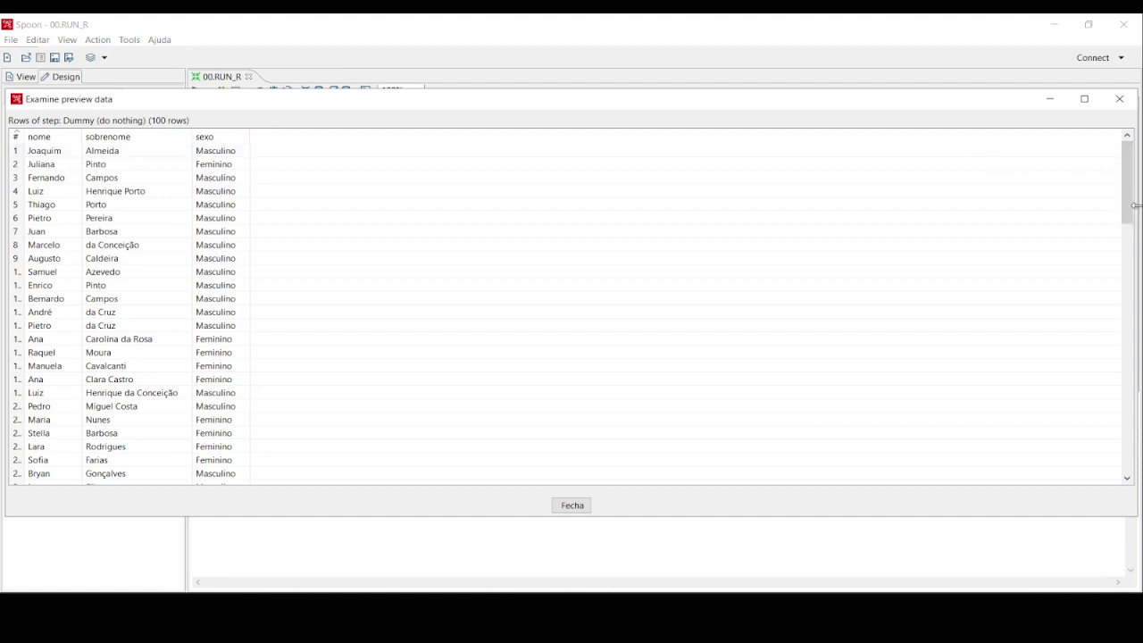
left_click_drag(1137, 205, 670, 205)
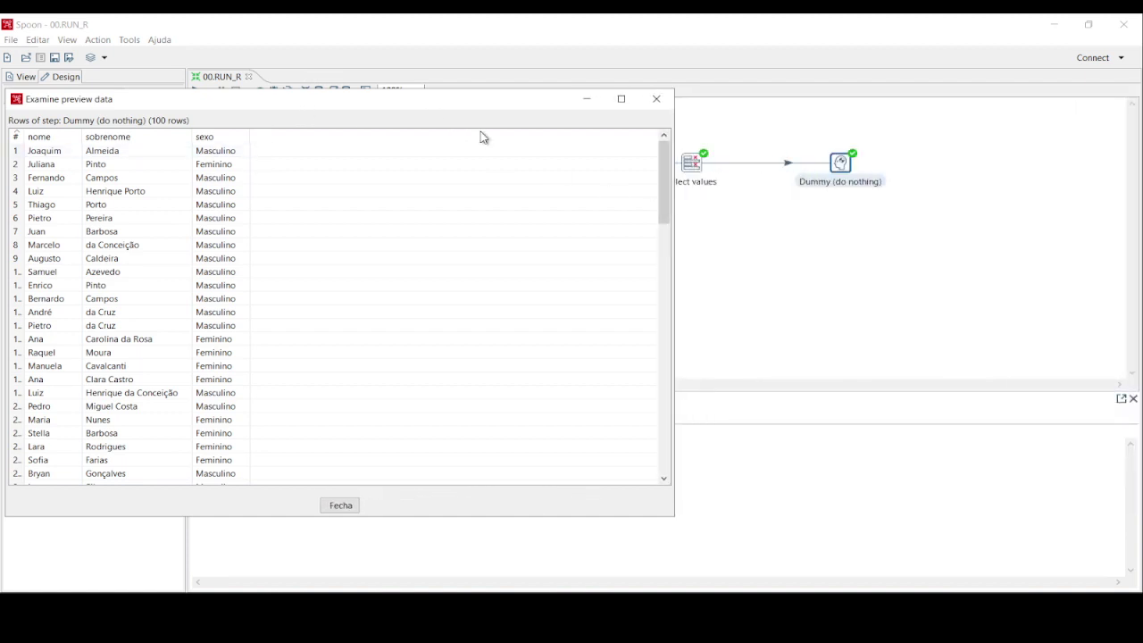
left_click_drag(482, 132, 787, 265)
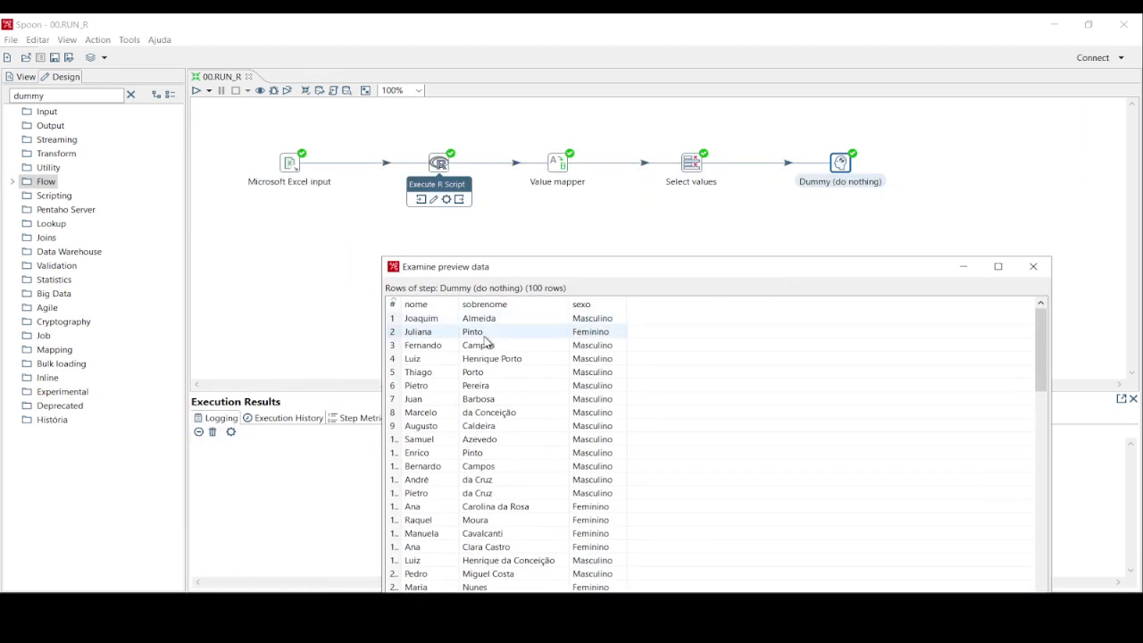
left_click_drag(612, 266, 611, 216)
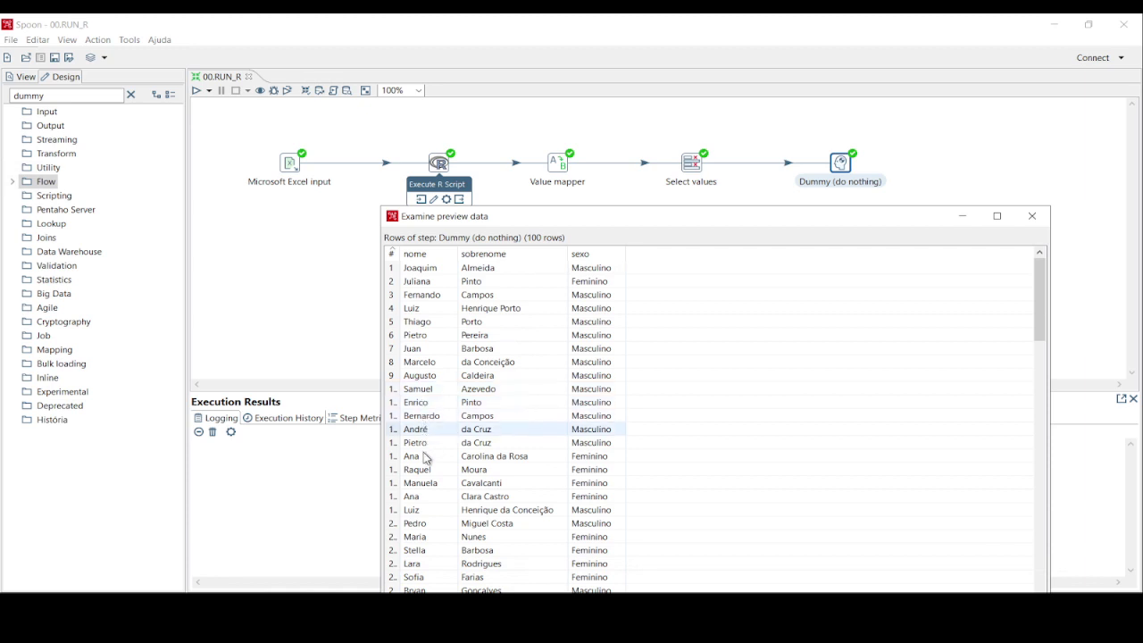
- Examine the sexo values assigned to the names through the last preview row, and close the preview
scroll(426, 468, "down", 8)
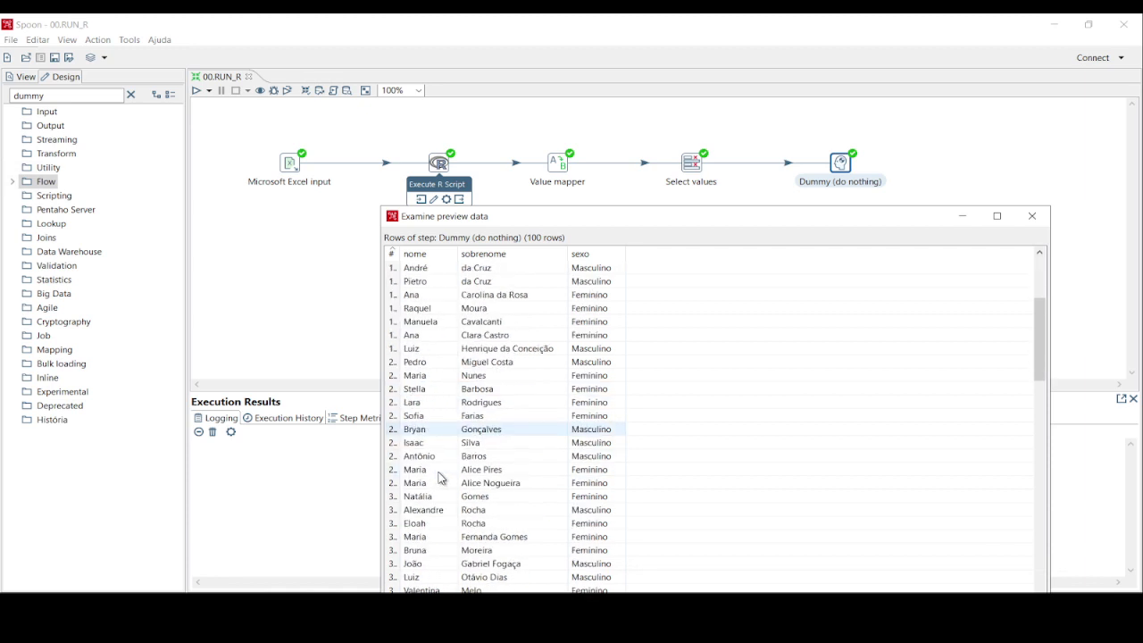
left_click_drag(598, 216, 636, 111)
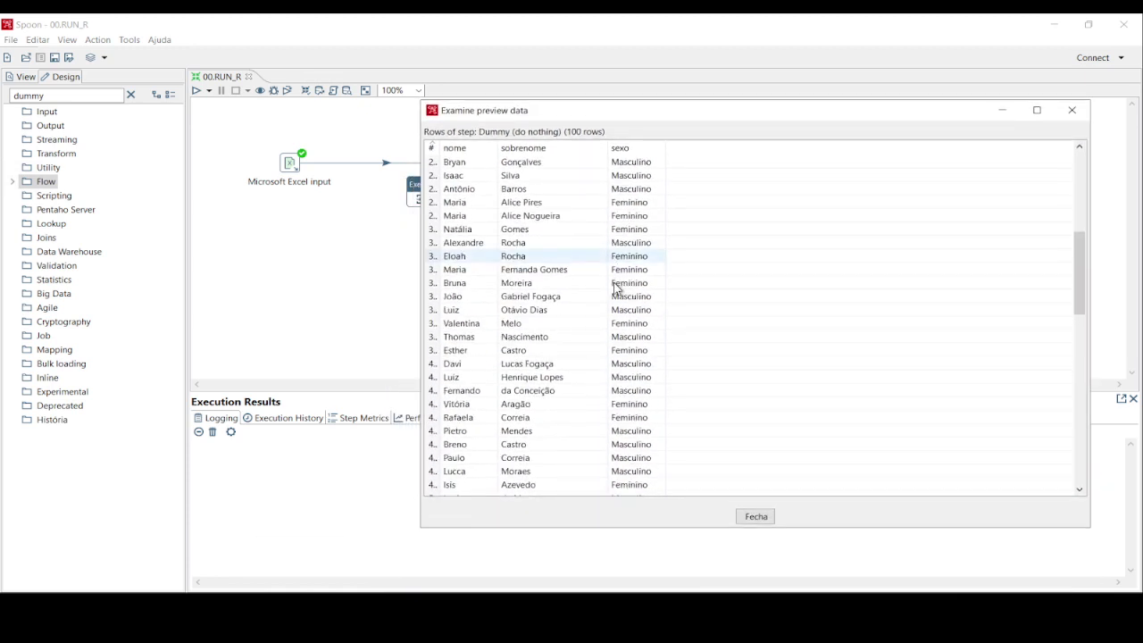
scroll(615, 288, "down", 11)
scroll(605, 357, "down", 6)
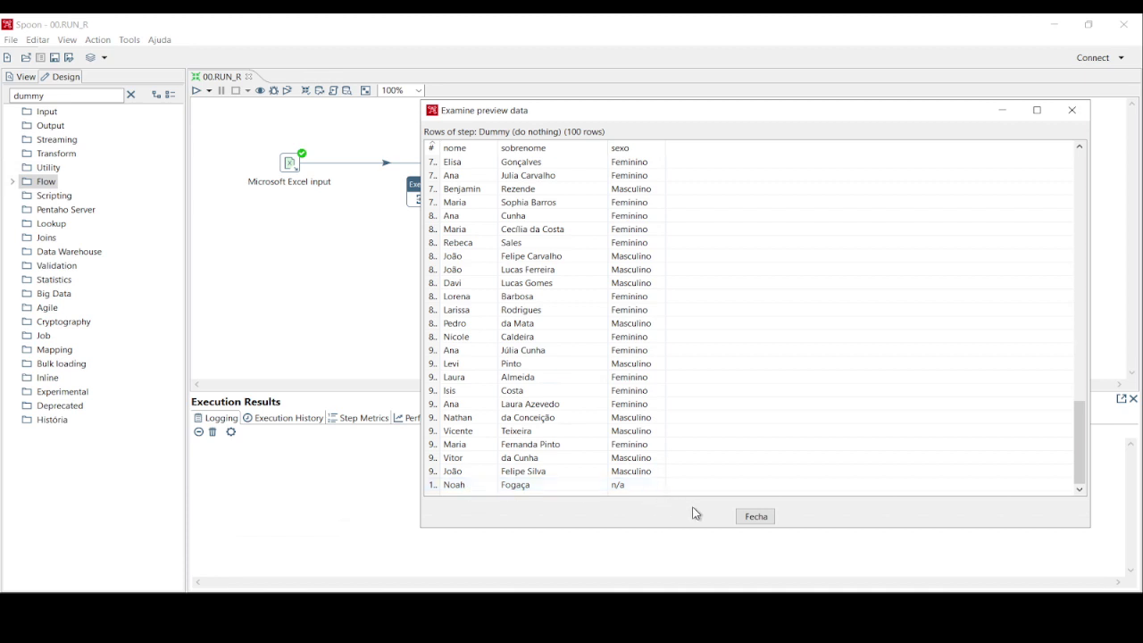
left_click(748, 522)
- Show the preview data of the Dummy (do nothing) step in the execution results and enlarge the results area upward
left_click(527, 297)
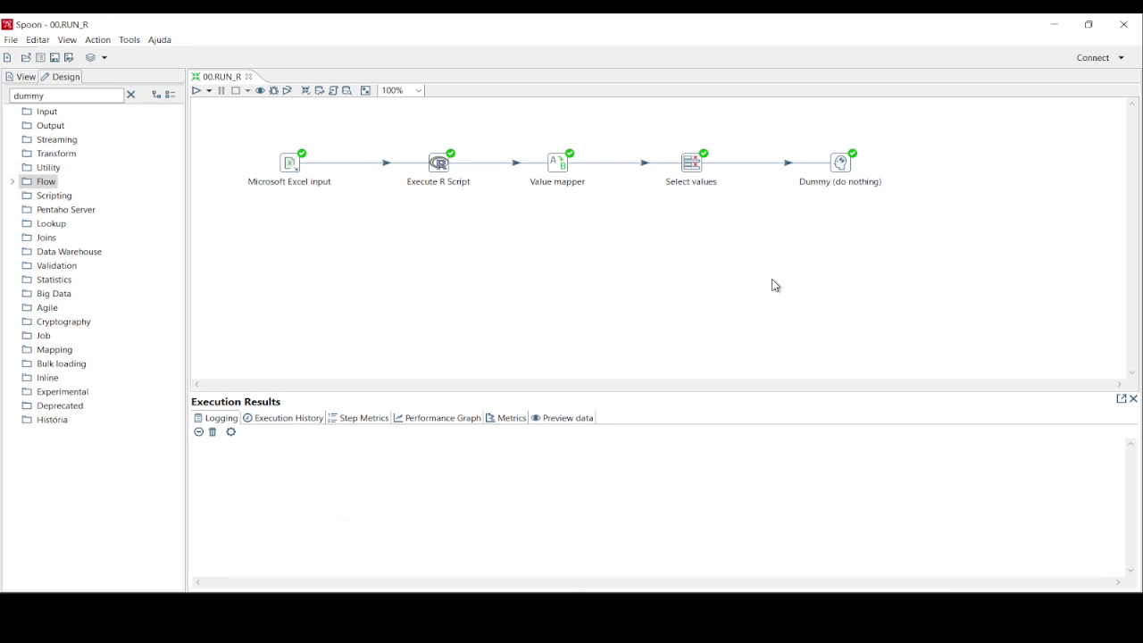
left_click(839, 165)
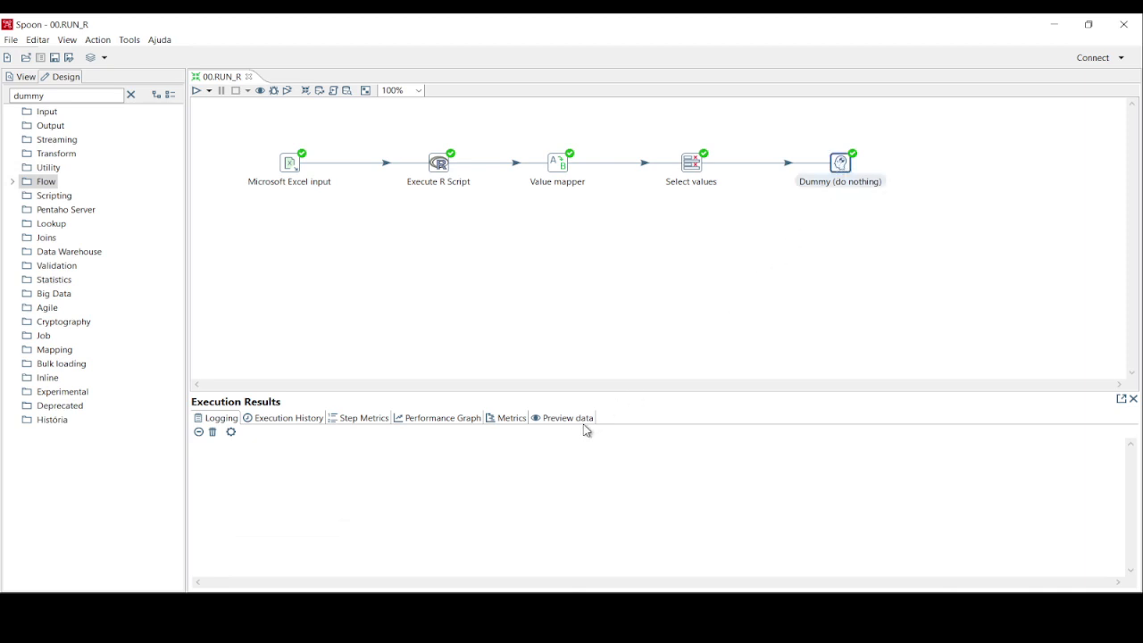
left_click(572, 420)
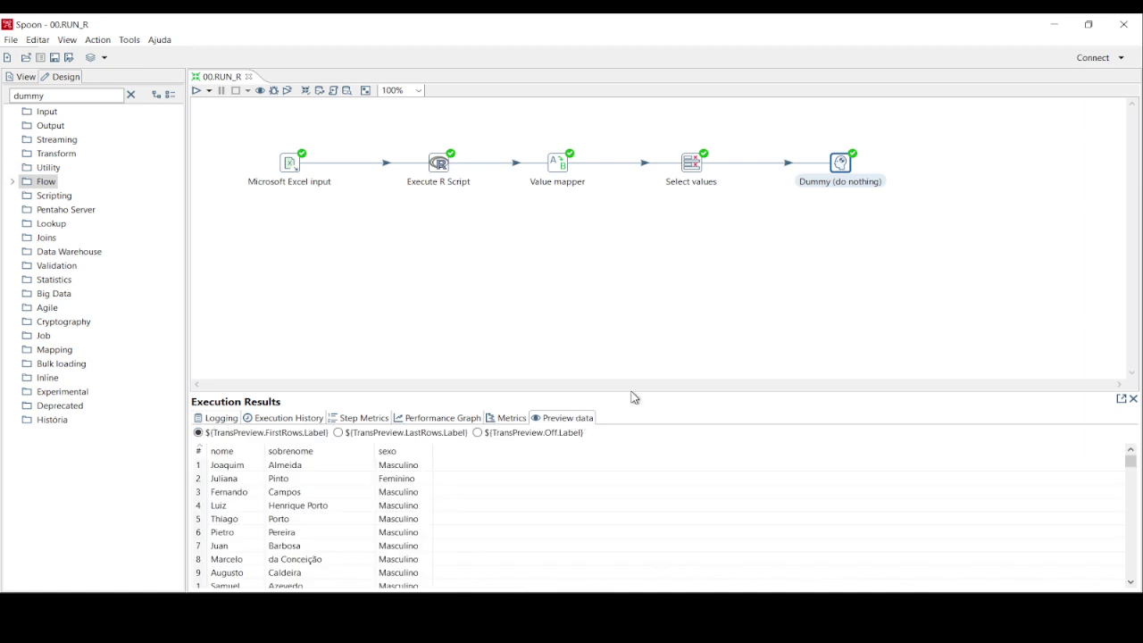
left_click_drag(633, 391, 636, 255)
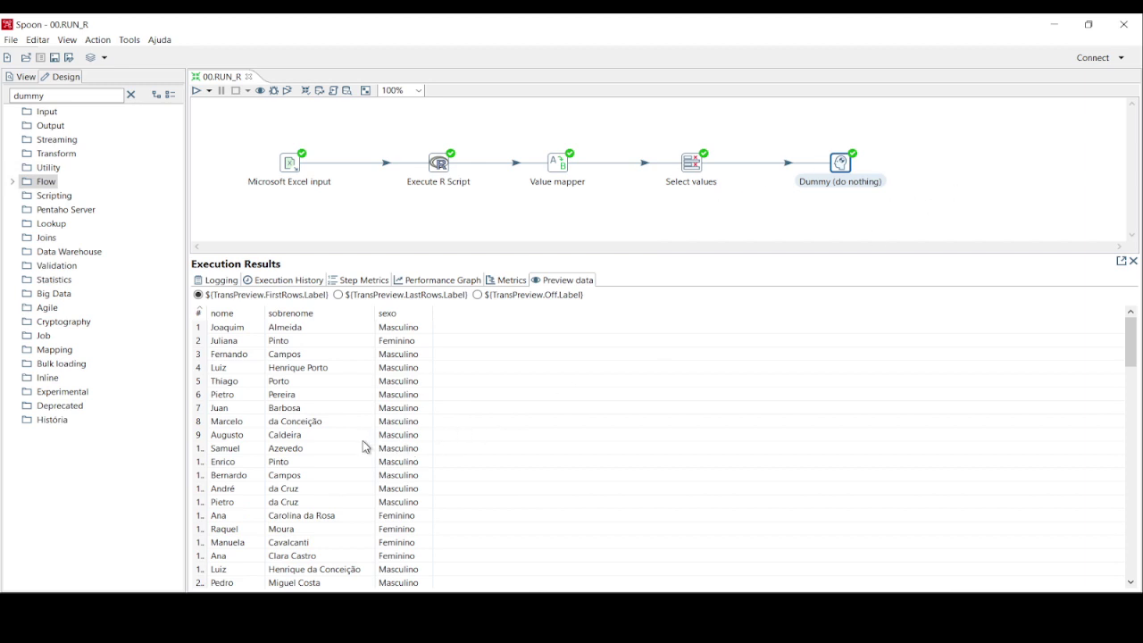
- Examine the sexo values through the last row of the Dummy step's preview data, including names without a predicted sex
scroll(363, 441, "down", 20)
scroll(420, 452, "down", 4)
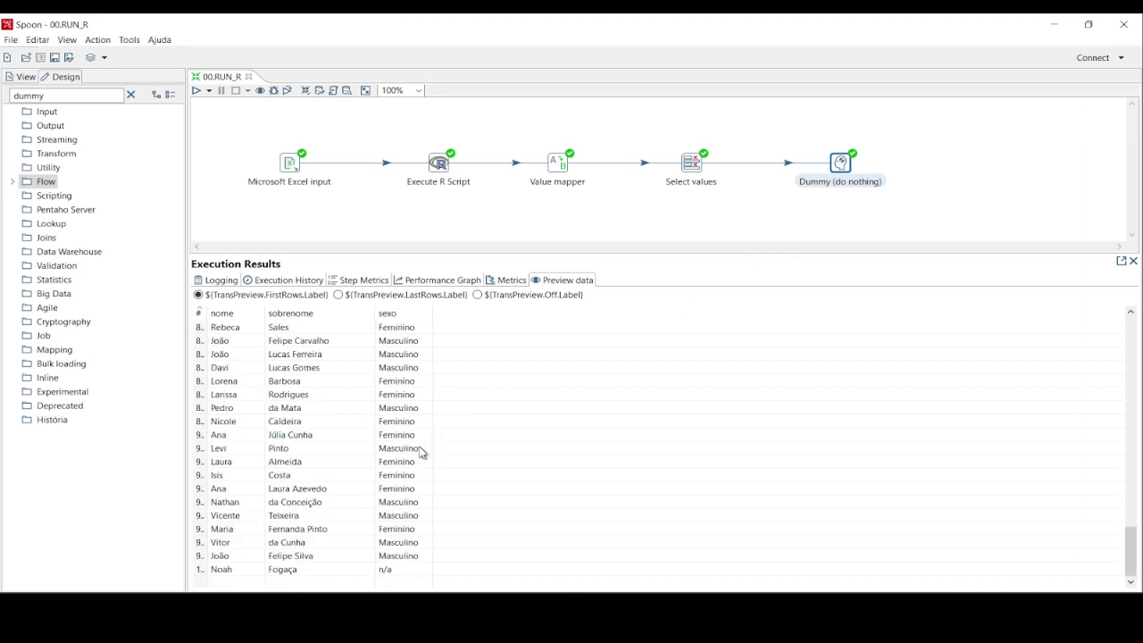
scroll(401, 459, "up", 4)
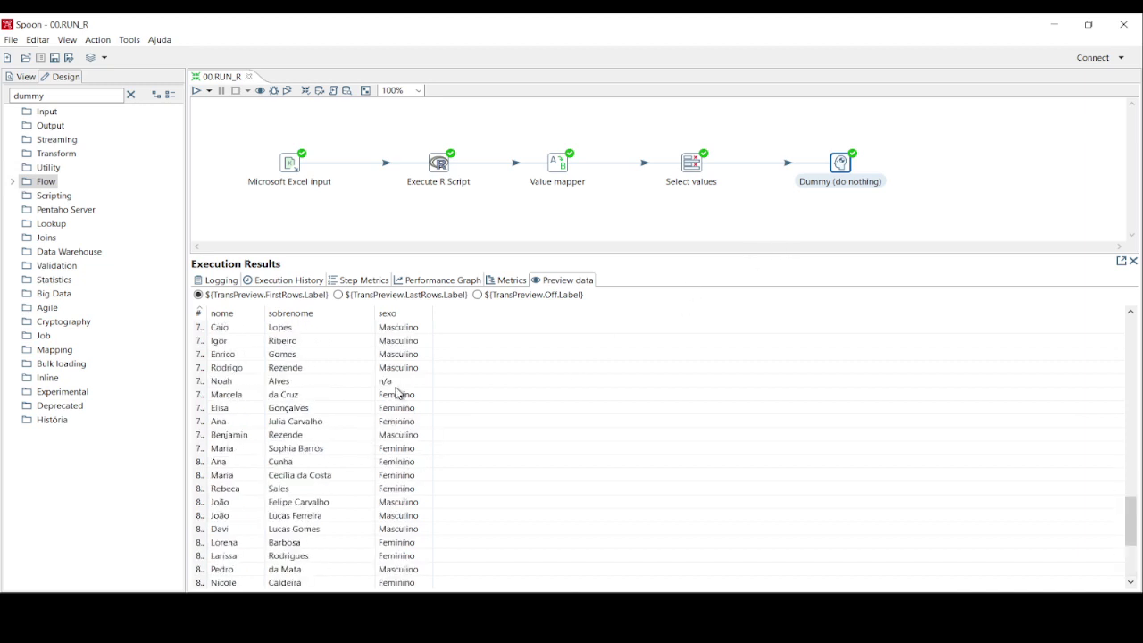
scroll(398, 398, "down", 4)
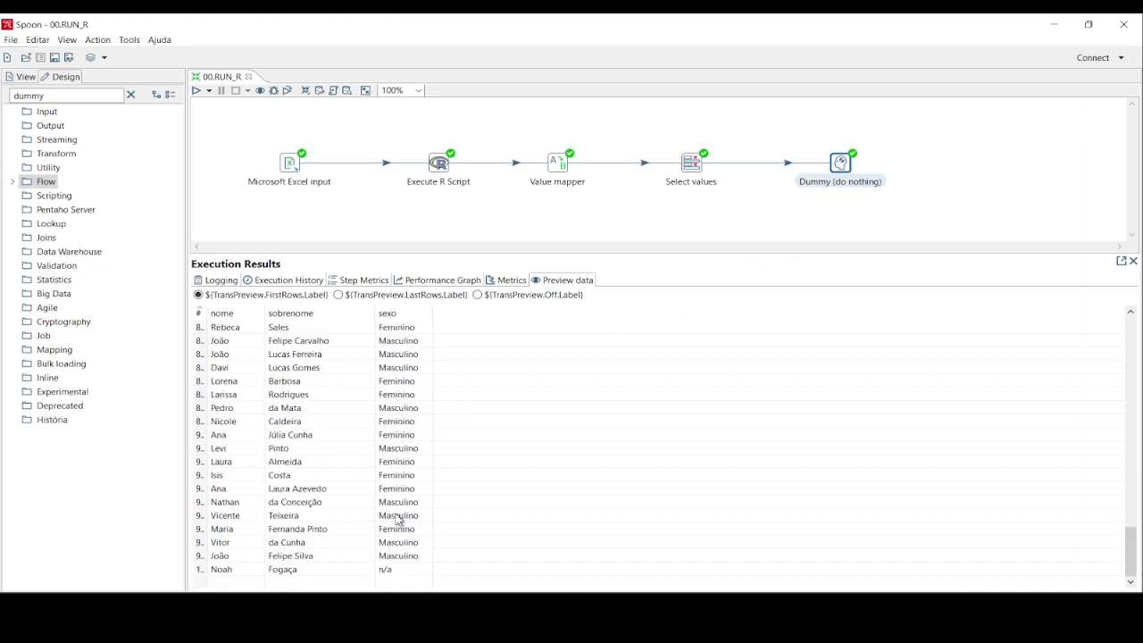
scroll(399, 520, "up", 6)
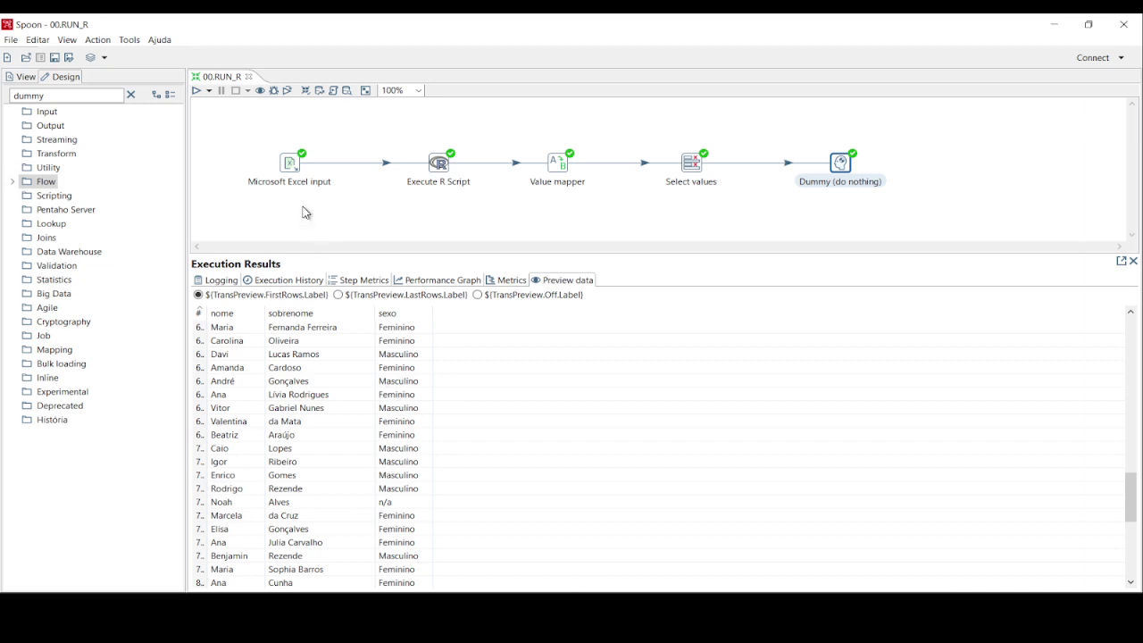
- View the Pentaho Data Integration version and build information, and dismiss it
left_click(161, 40)
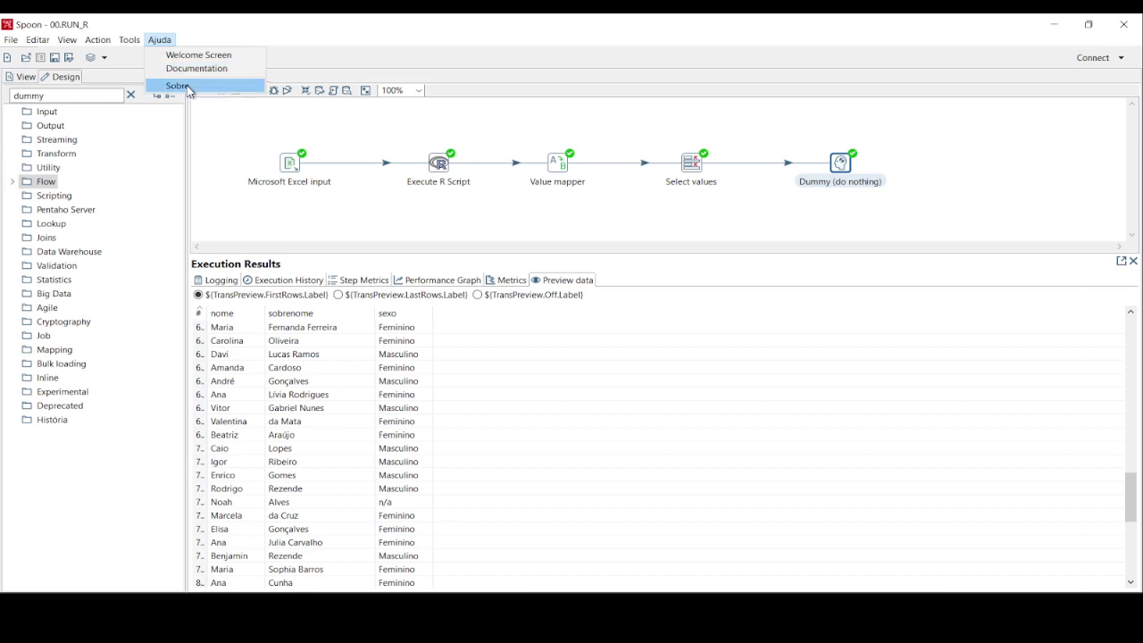
left_click(179, 84)
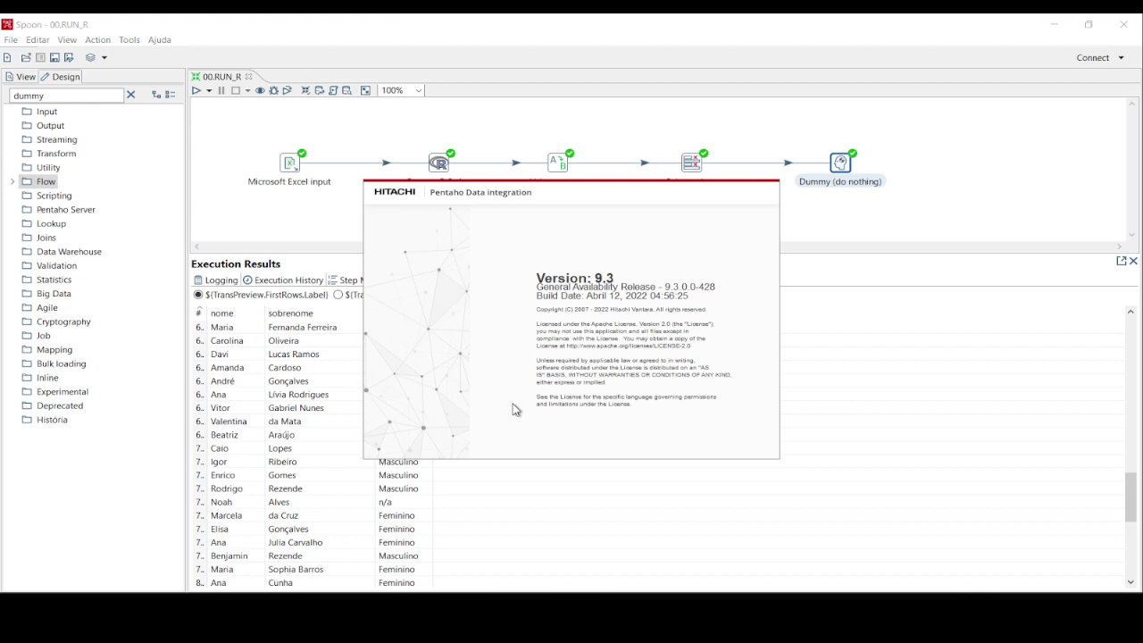
left_click(409, 216)
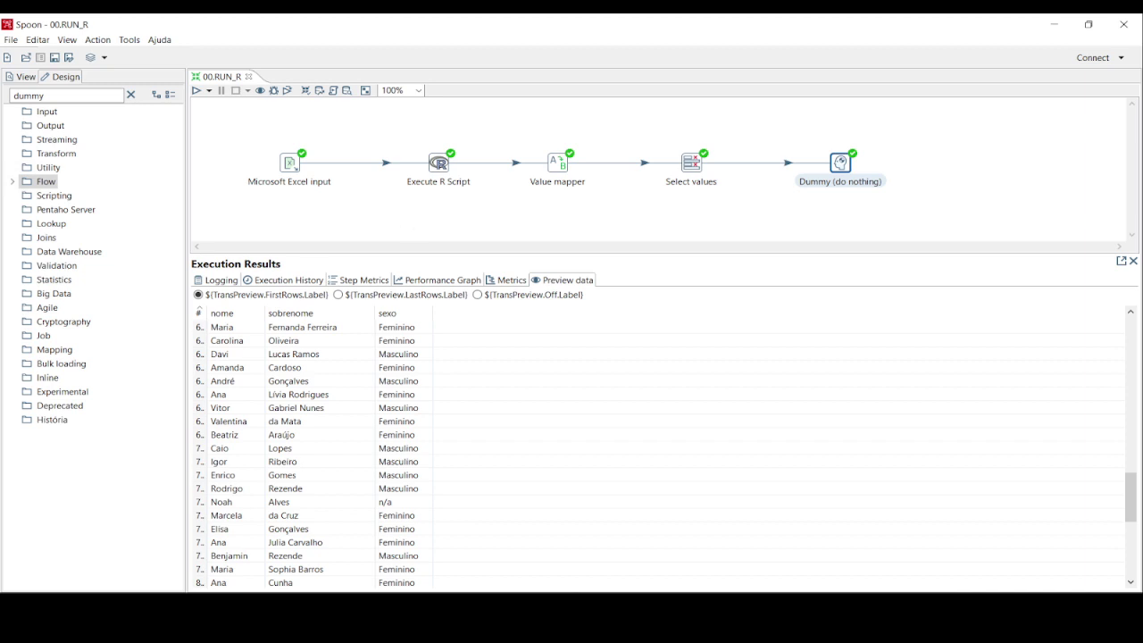